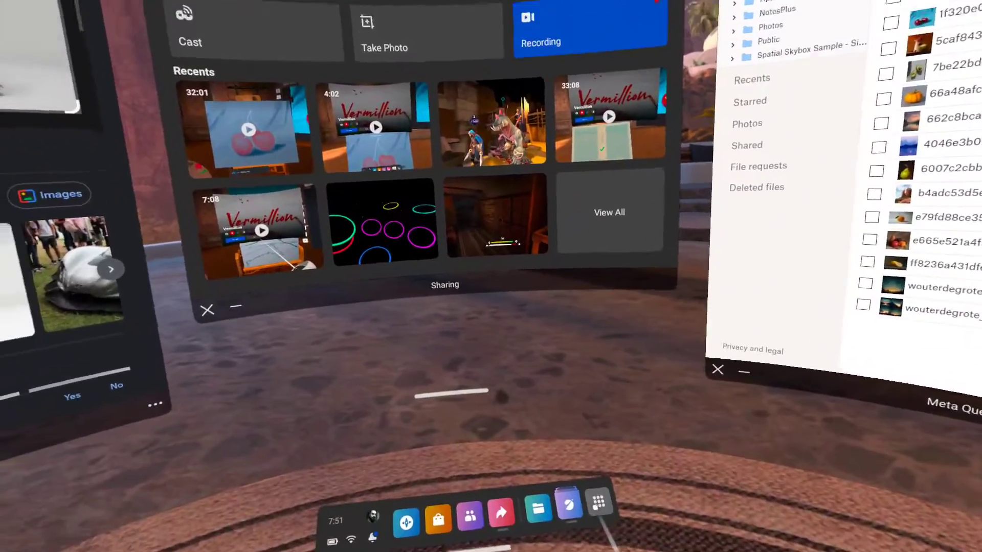
Dismiss the Sharing panel and bring up the App Library in Meta Quest Home.
click(598, 503)
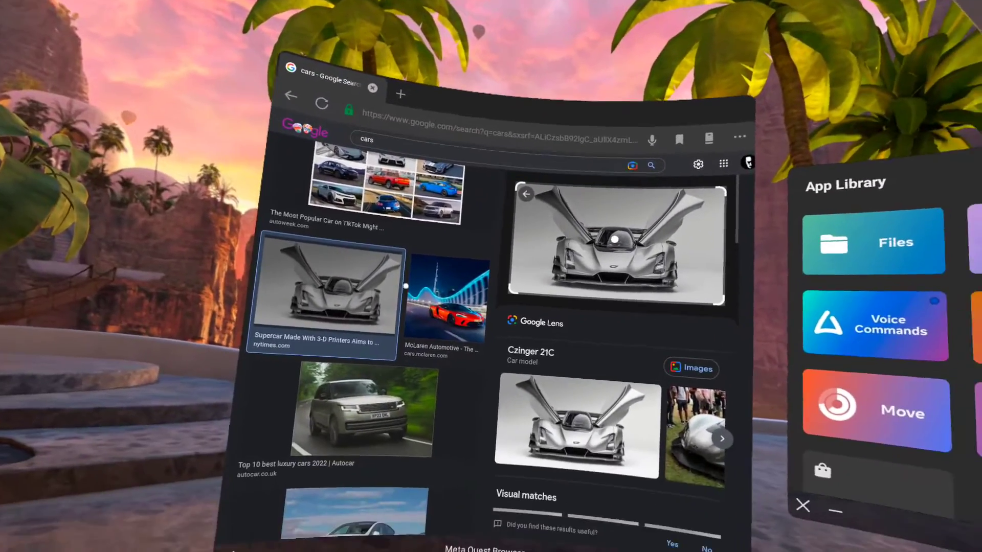
scroll(439, 312, up, 2)
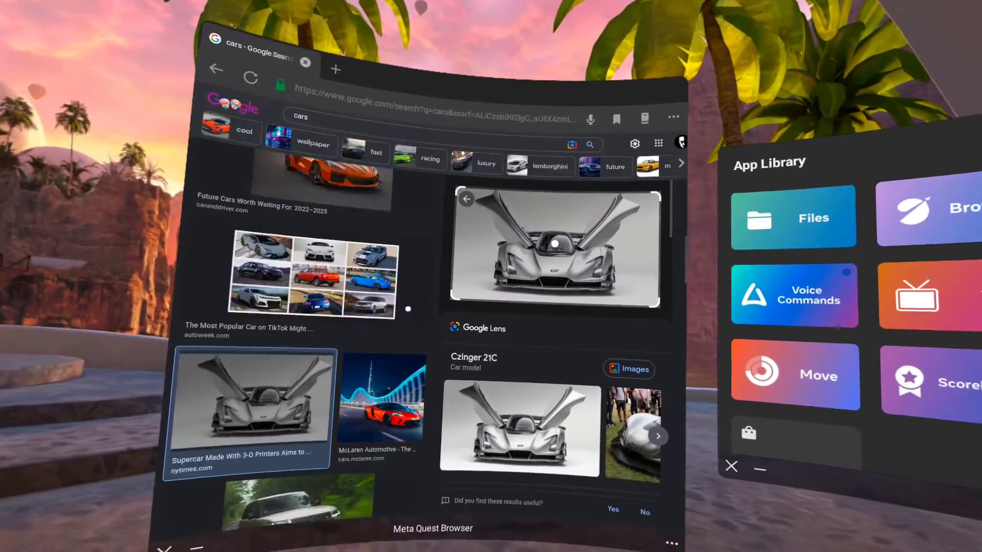
scroll(438, 307, down, 4)
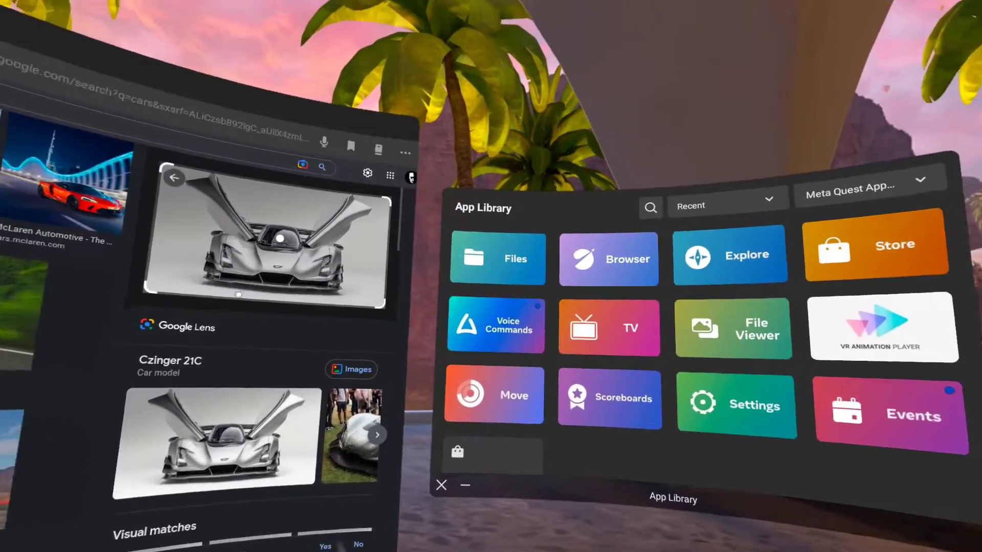
mouse_move(593, 266)
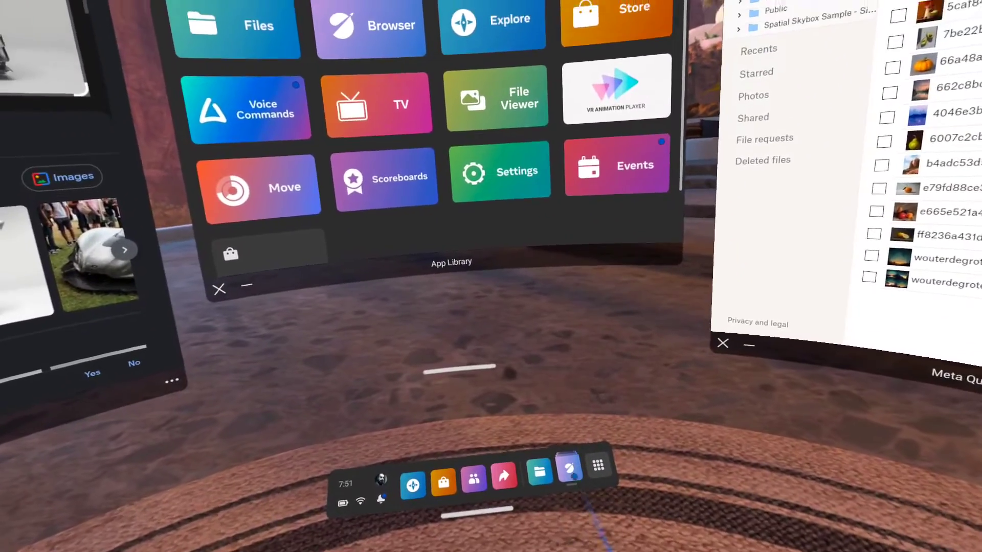
Bring the Pinterest 'landscape painting references' window forward and browse its results.
mouse_move(570, 466)
click(559, 432)
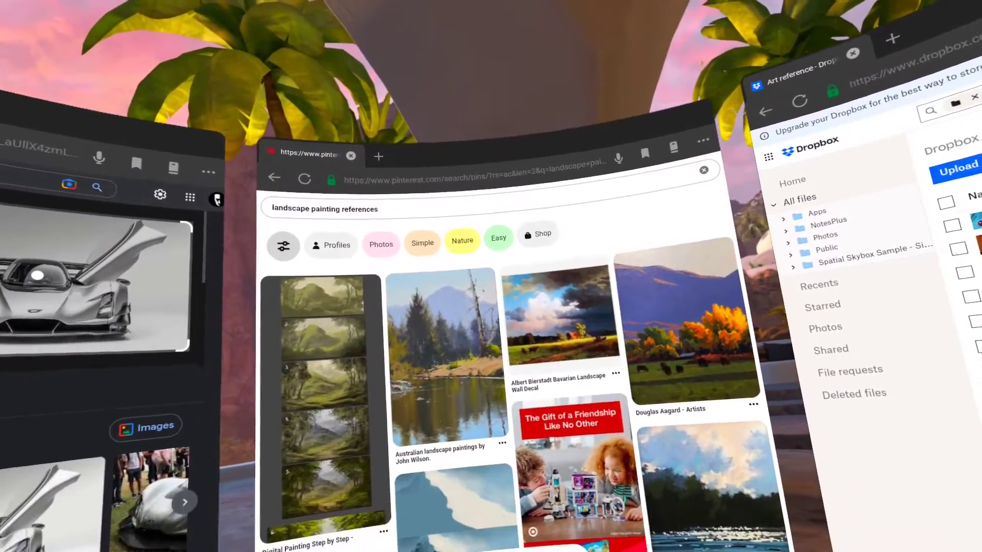
scroll(532, 358, down, 10)
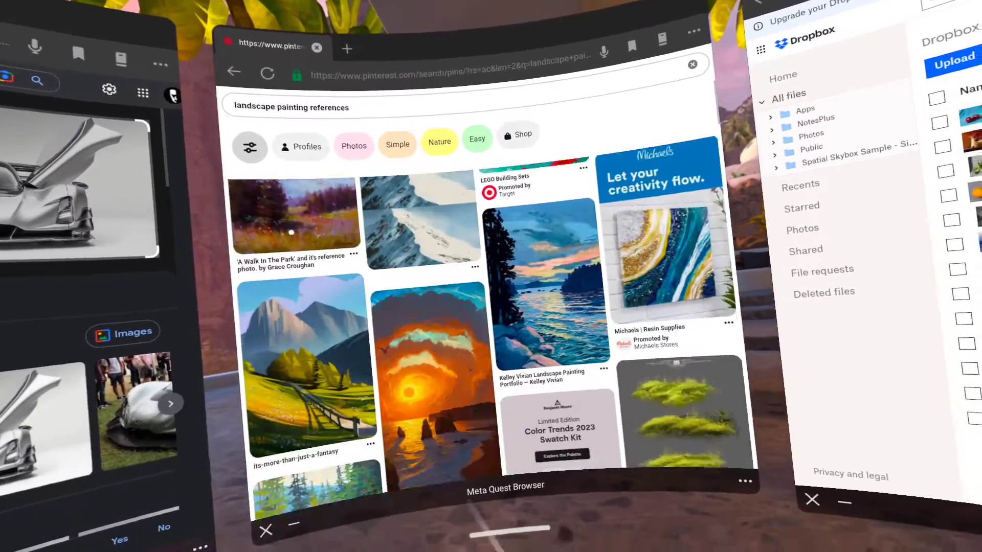
scroll(547, 362, up, 5)
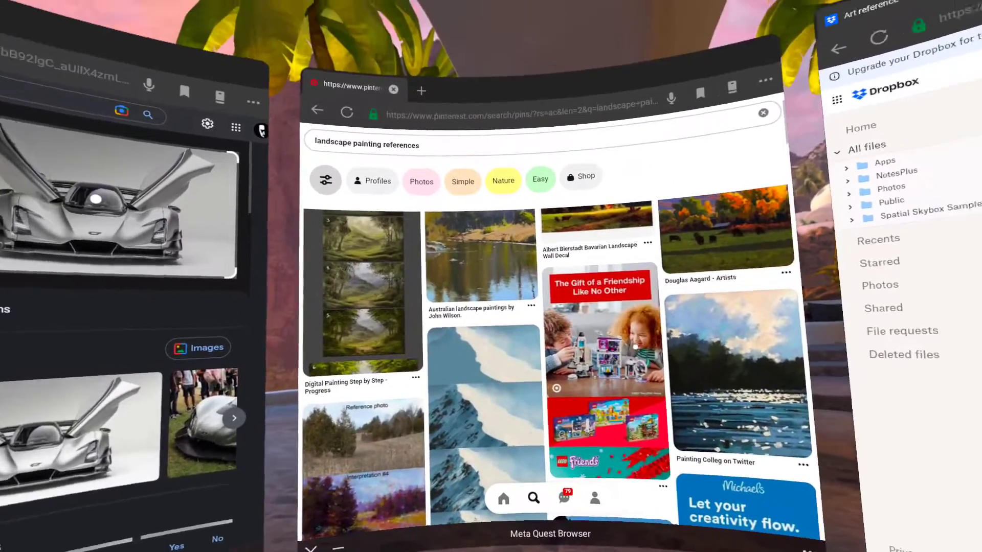
scroll(416, 188, up, 3)
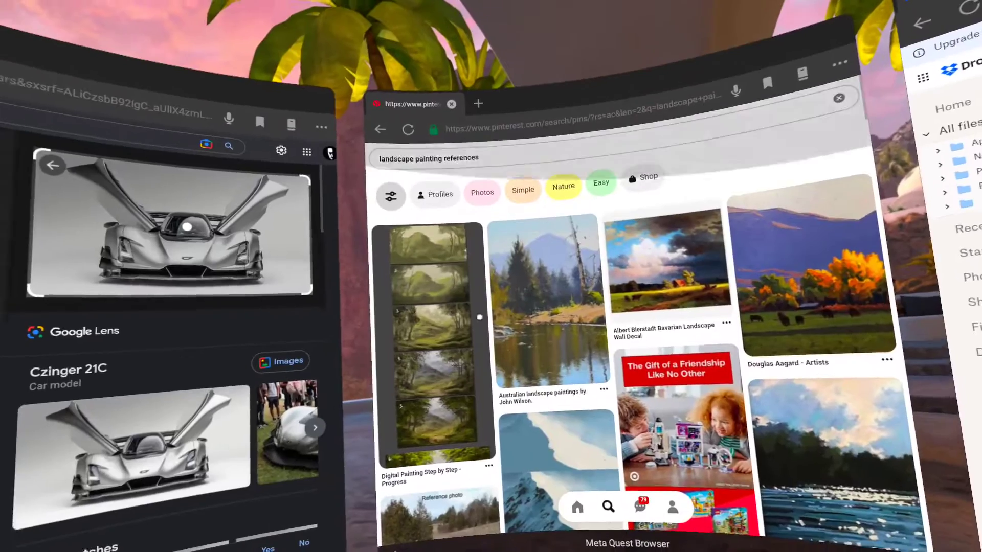
scroll(608, 332, down, 5)
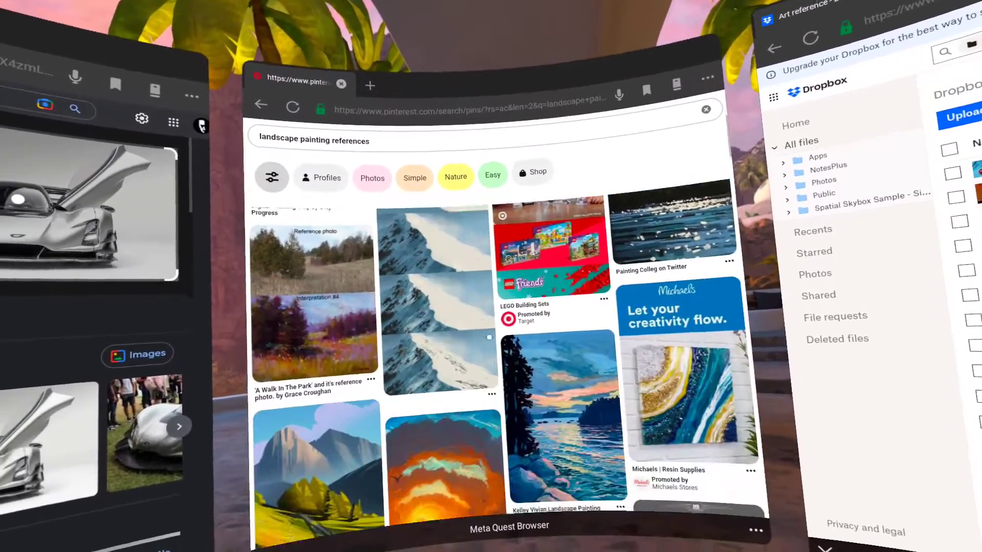
scroll(485, 362, down, 5)
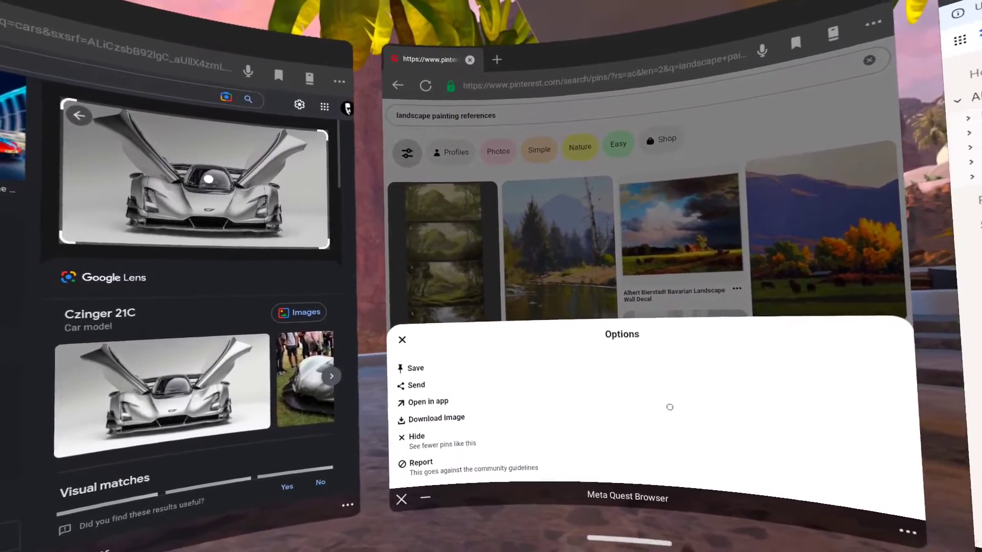
Download the Digital Painting Step by Step pin image and the snowy mountain pin image.
click(466, 412)
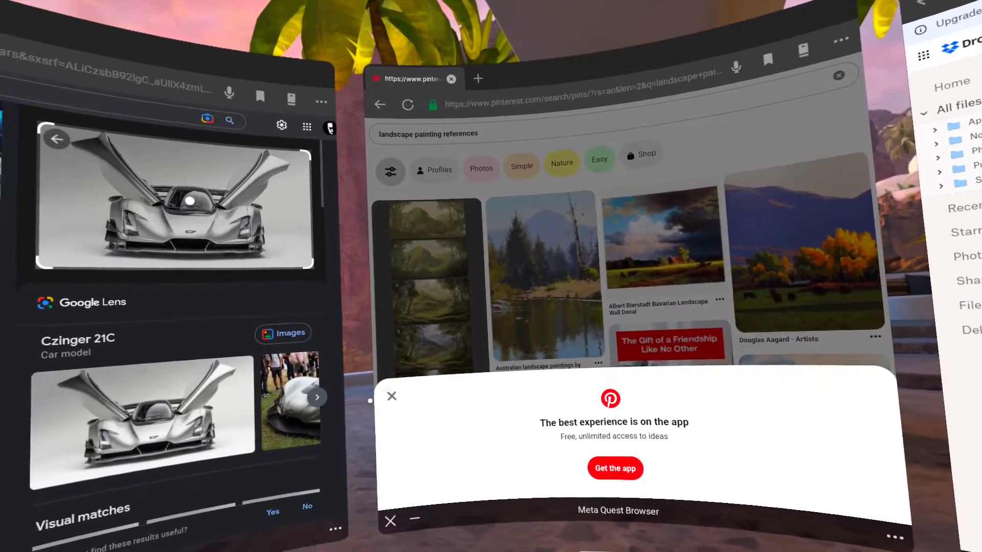
click(263, 434)
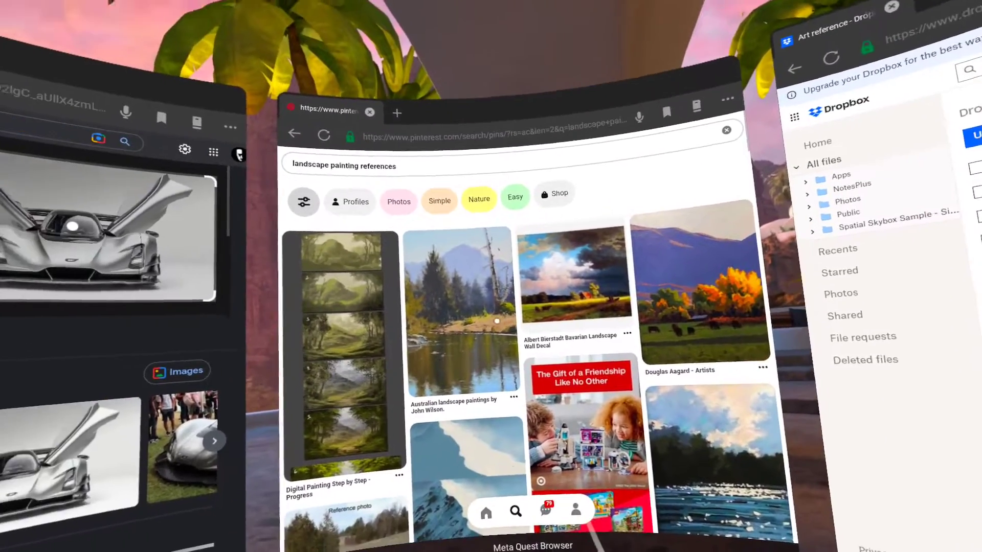
scroll(512, 332, down, 3)
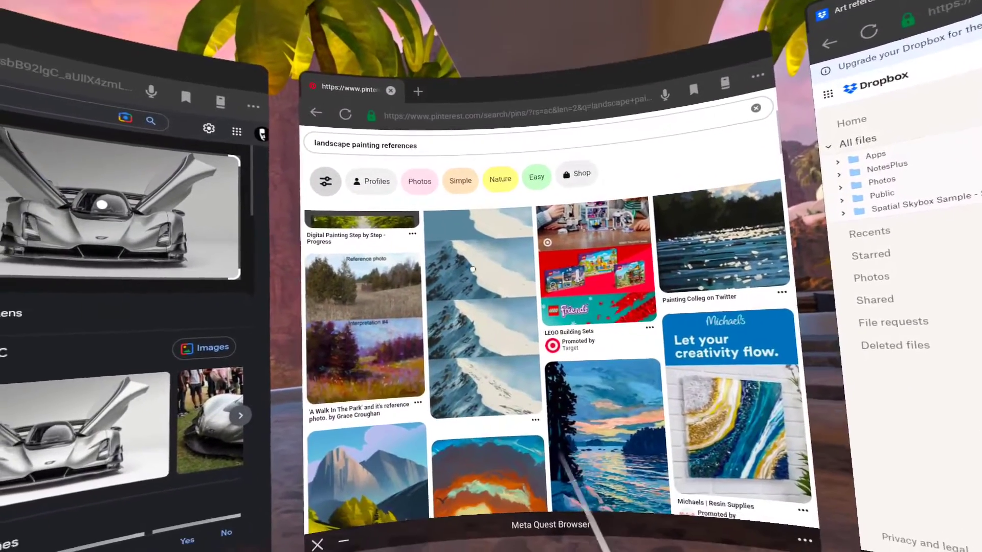
click(516, 394)
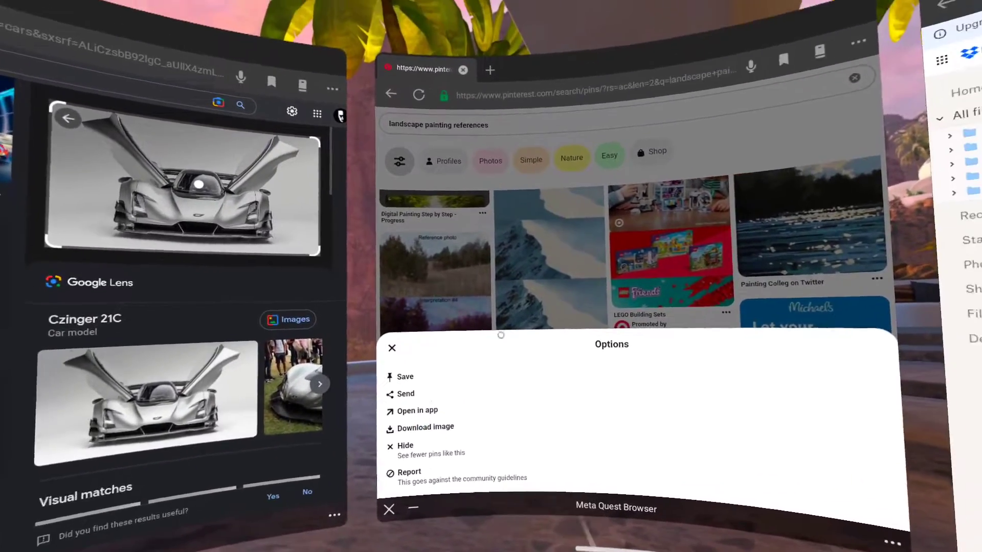
click(500, 333)
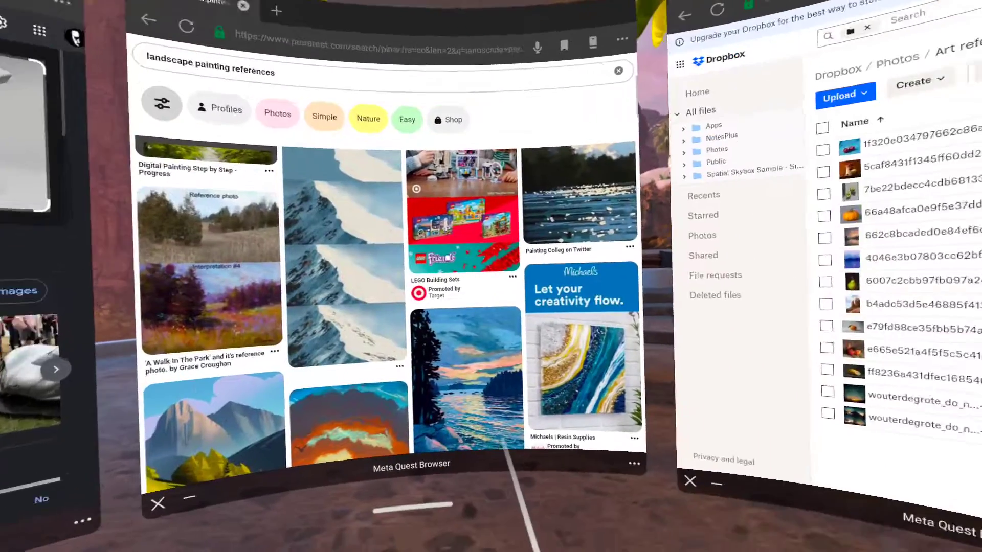
scroll(511, 332, down, 5)
scroll(526, 308, up, 5)
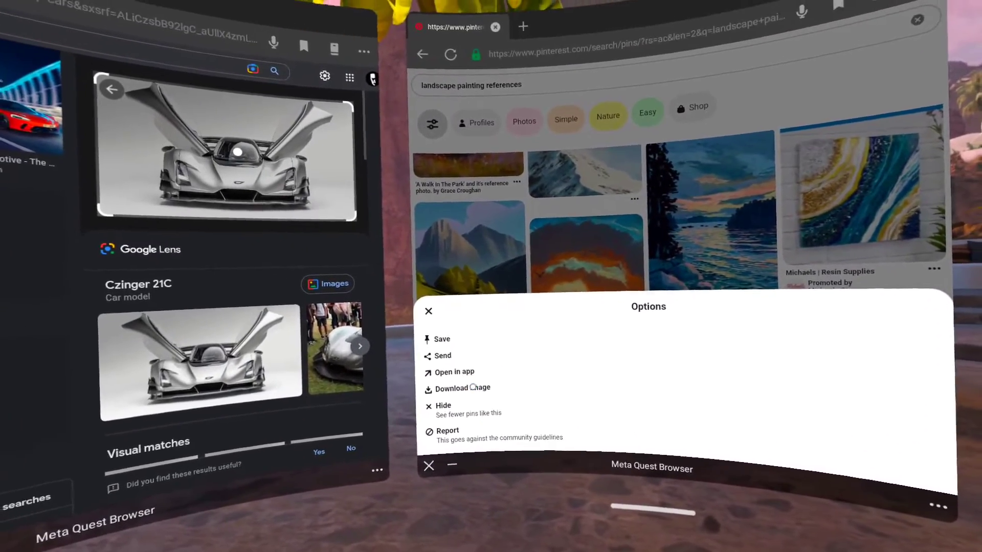
click(431, 323)
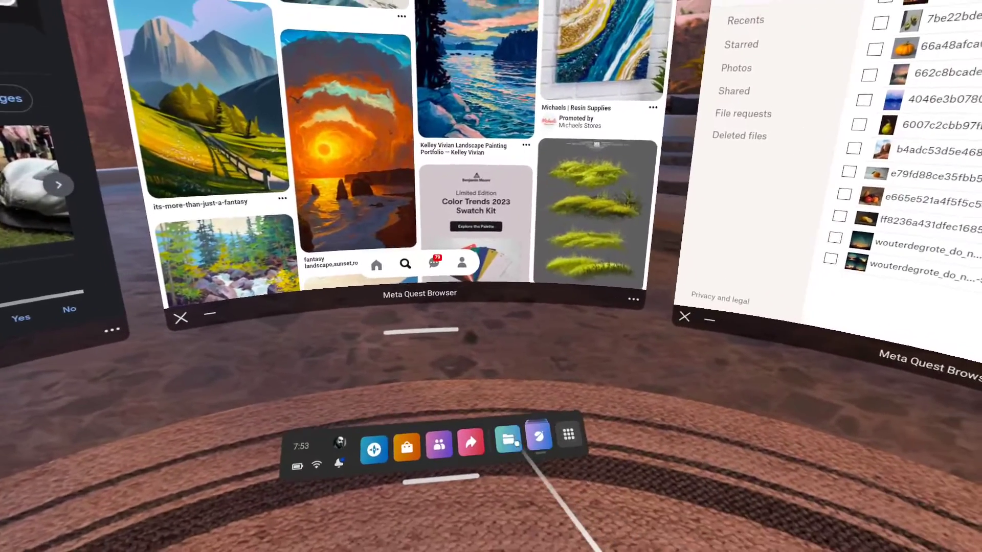
In Files, pick the snowy mountain 77666cdc… jpeg from Downloads for the Dropbox upload.
click(509, 440)
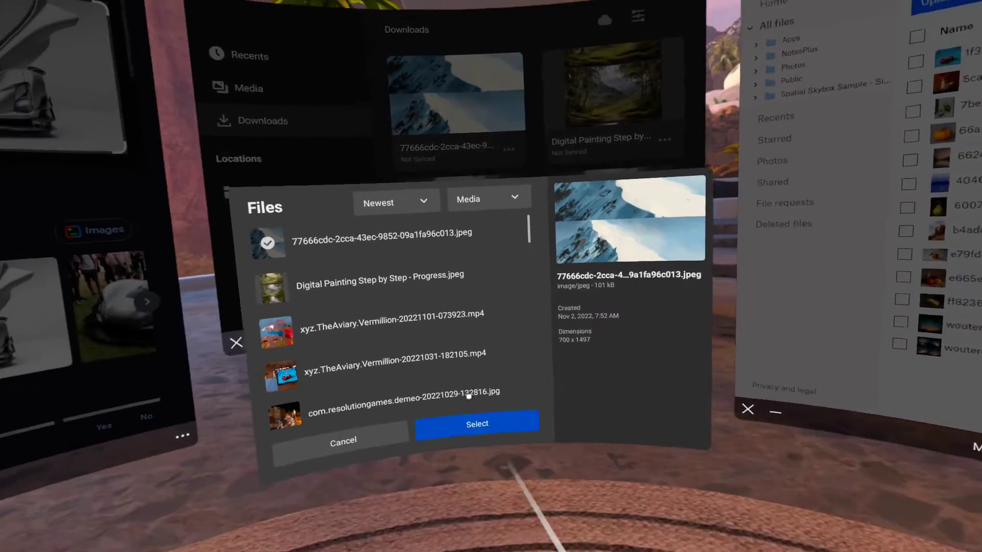
click(507, 436)
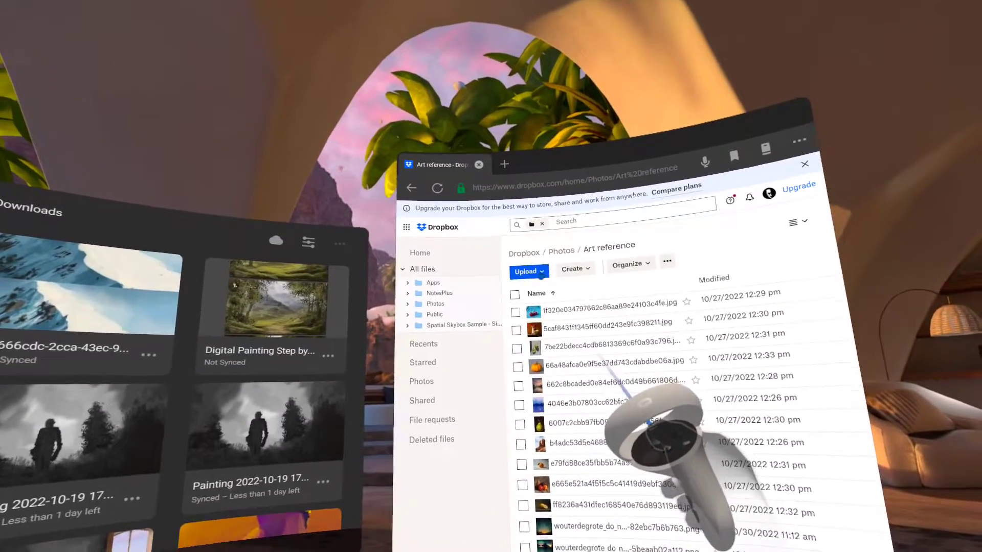
Upload Digital Painting Step by Step - Progress.jpeg into Dropbox's Art reference folder.
click(540, 275)
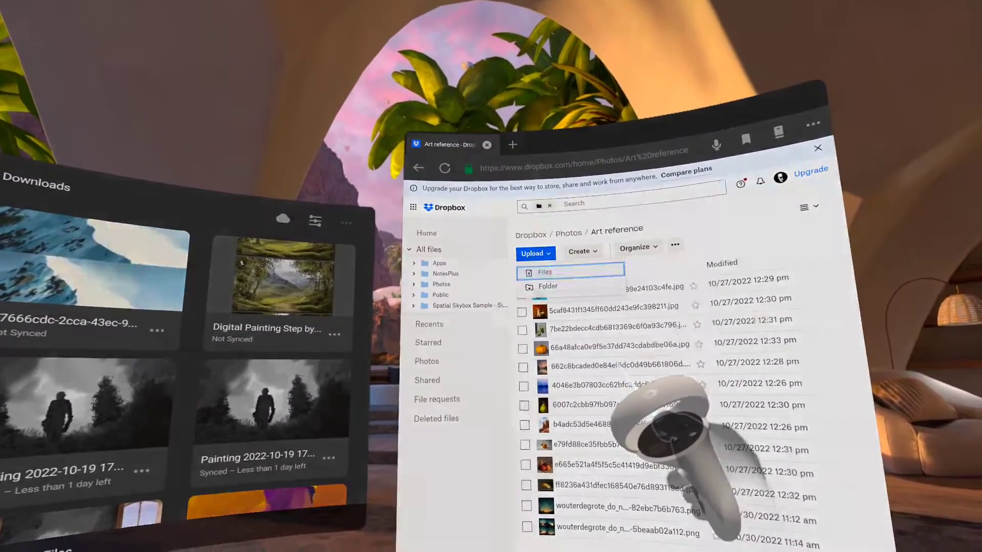
click(549, 282)
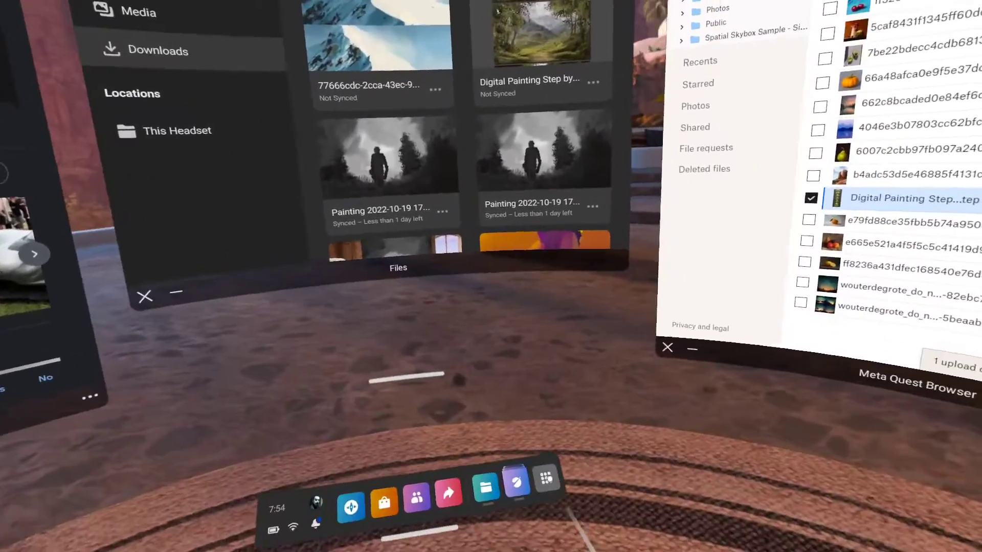
Open the App Library and filter it to show all apps.
click(541, 477)
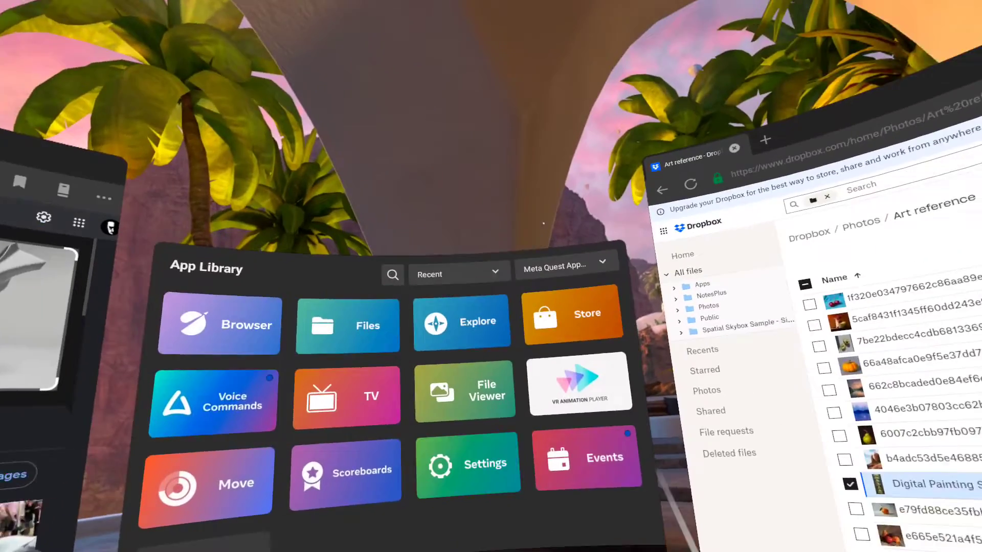
click(562, 265)
click(550, 310)
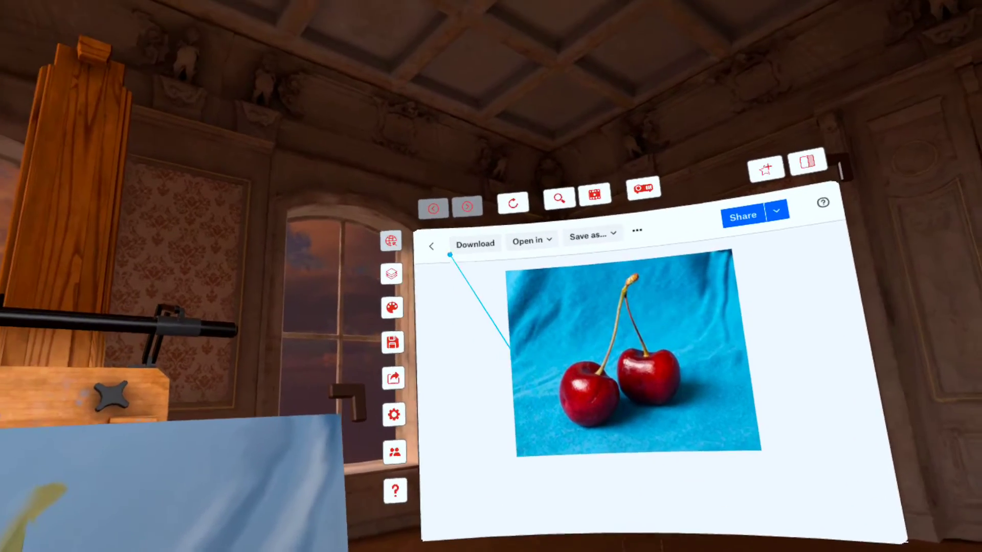
Go back to the Art reference folder and open Digital Painting Step by Step - Progress.jpeg.
click(431, 258)
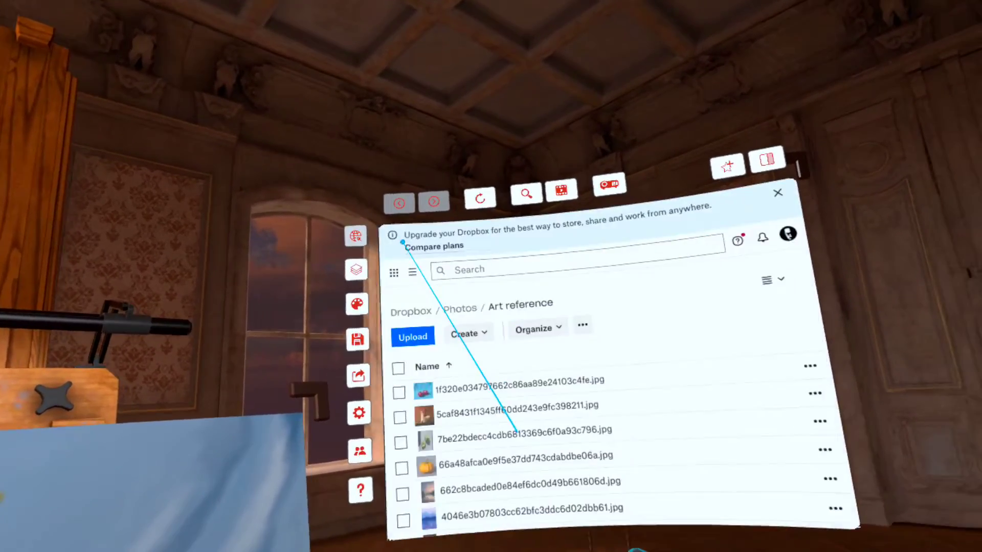
scroll(673, 320, down, 5)
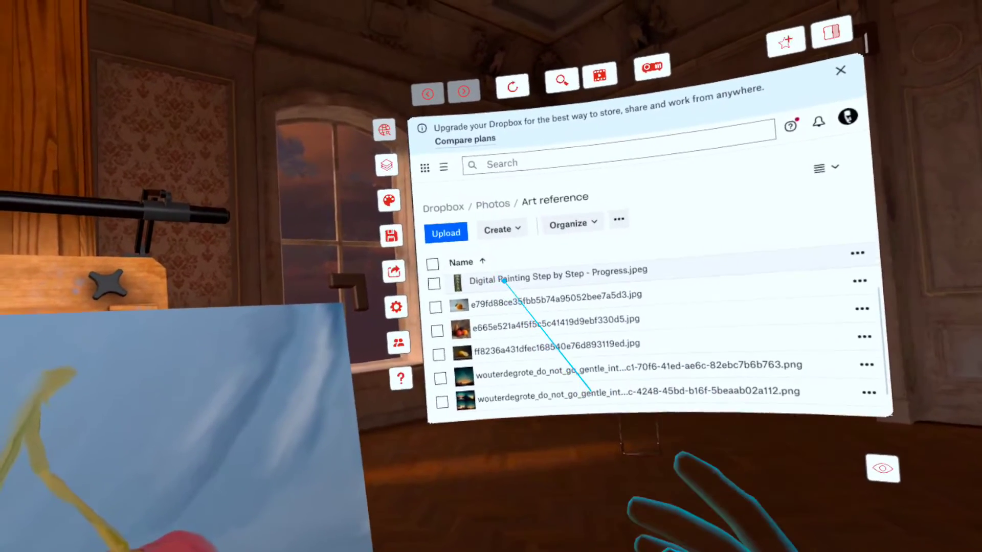
click(506, 282)
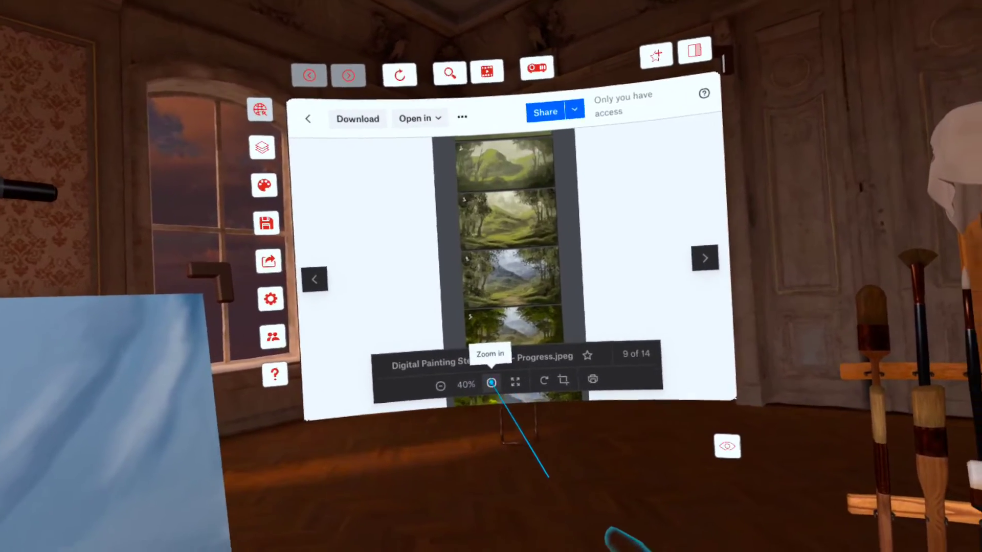
View the progress image fullscreen zoomed to 100% and scroll through its steps.
click(497, 379)
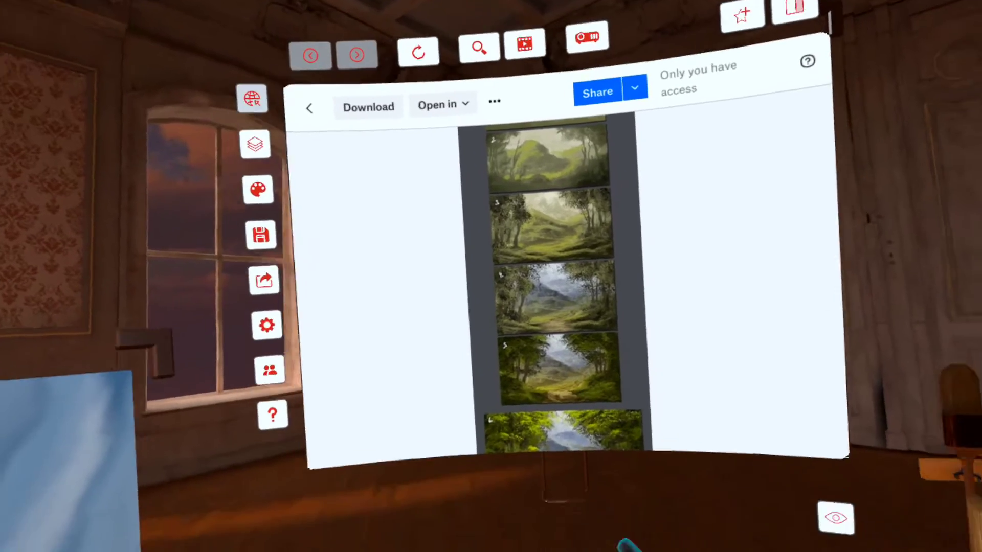
mouse_move(542, 432)
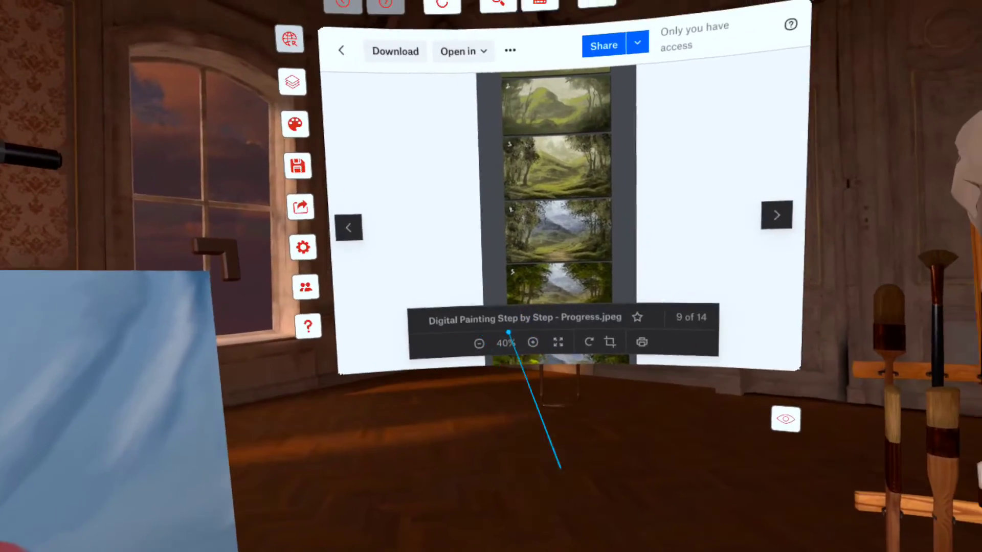
click(522, 372)
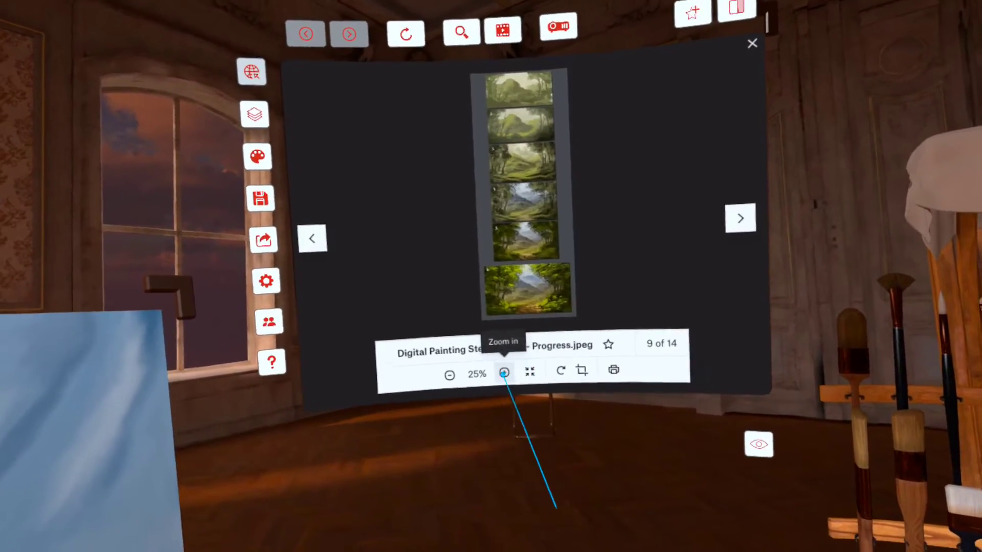
click(503, 377)
click(501, 387)
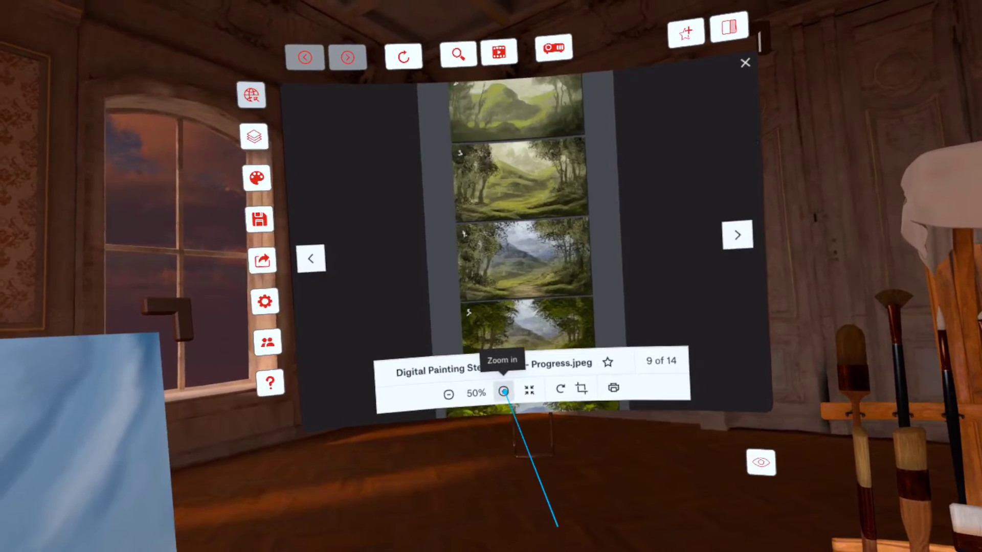
click(500, 387)
click(500, 387)
click(500, 387)
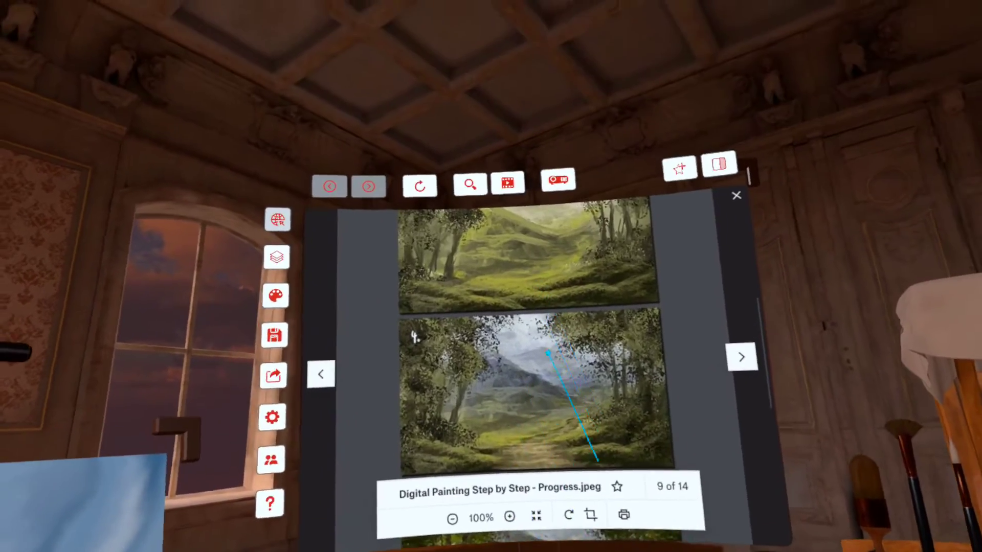
scroll(546, 404, up, 10)
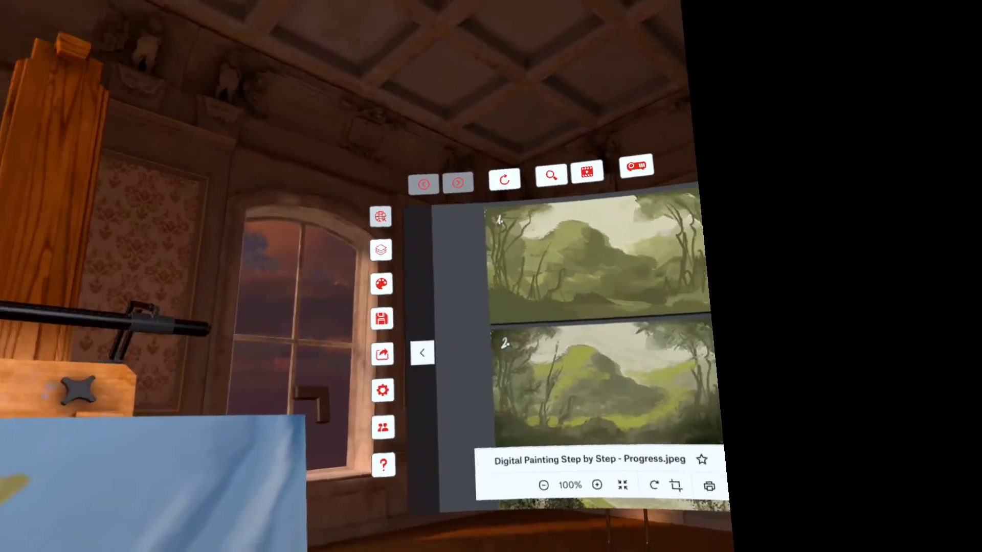
scroll(609, 361, down, 4)
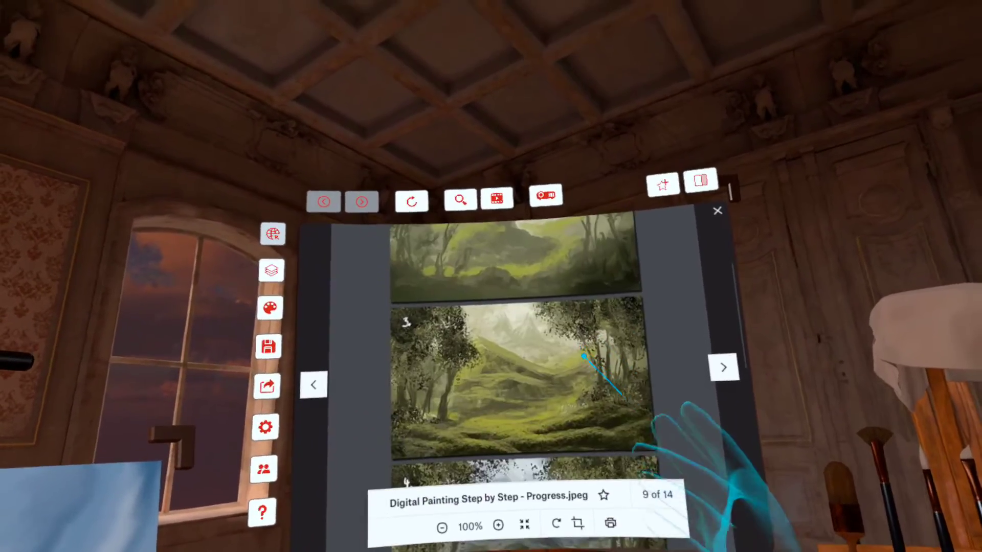
scroll(579, 362, down, 10)
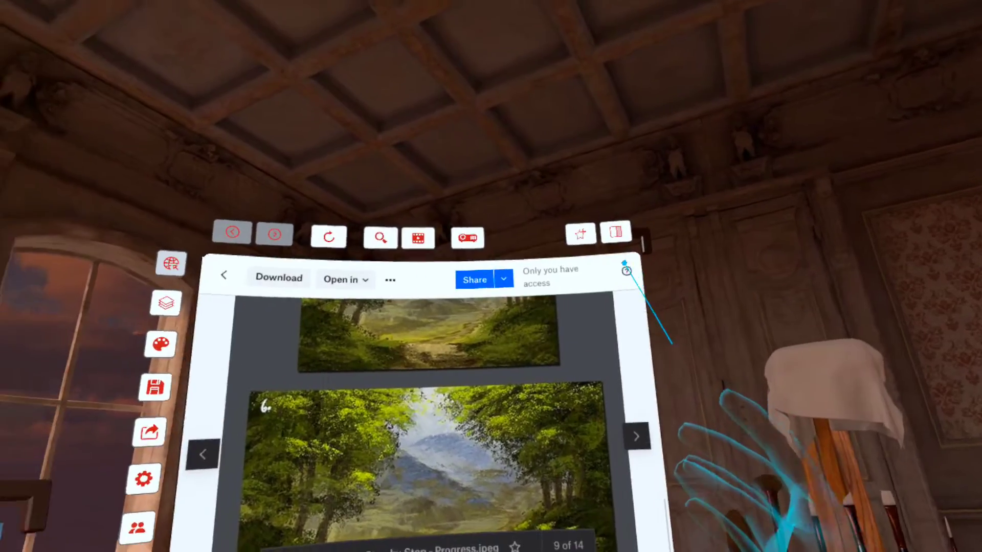
click(451, 273)
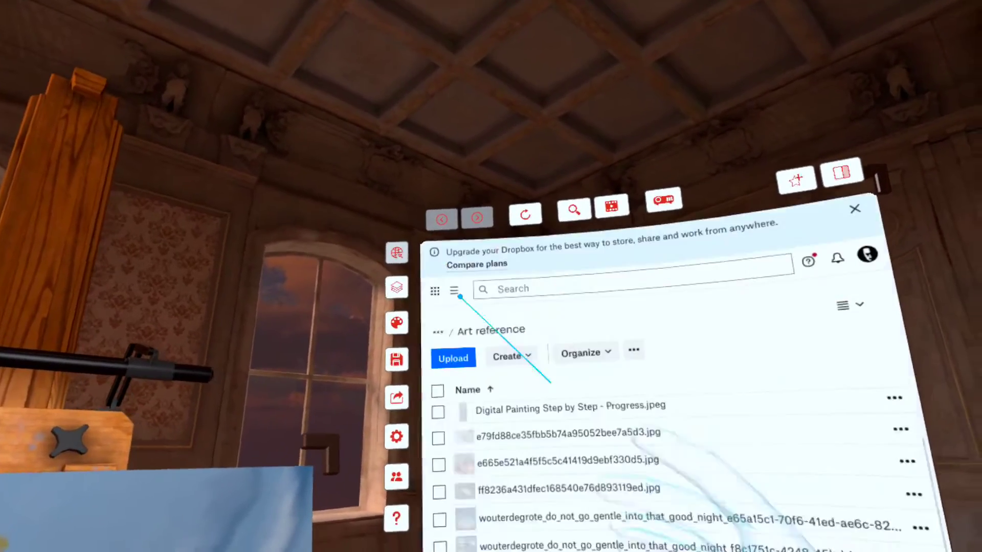
scroll(588, 489, down, 2)
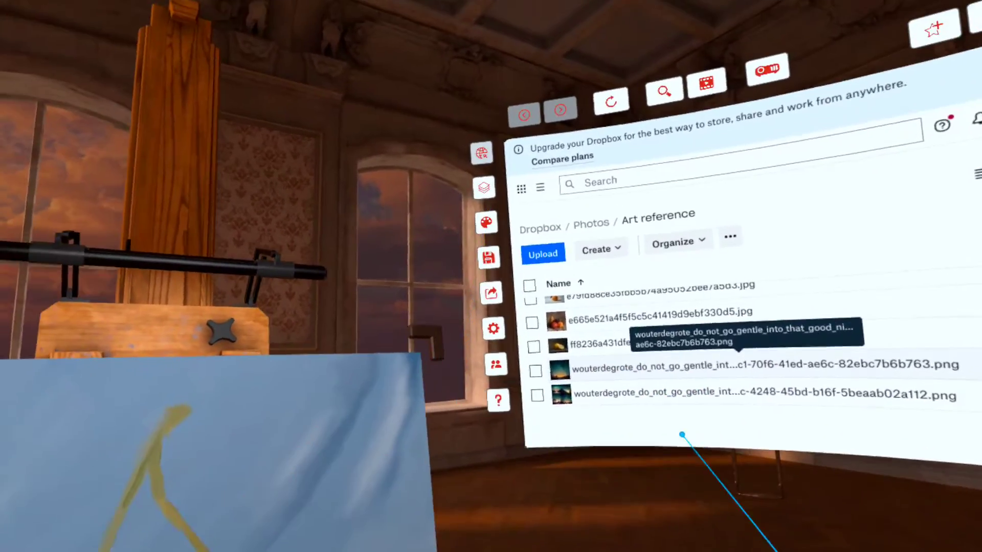
click(685, 394)
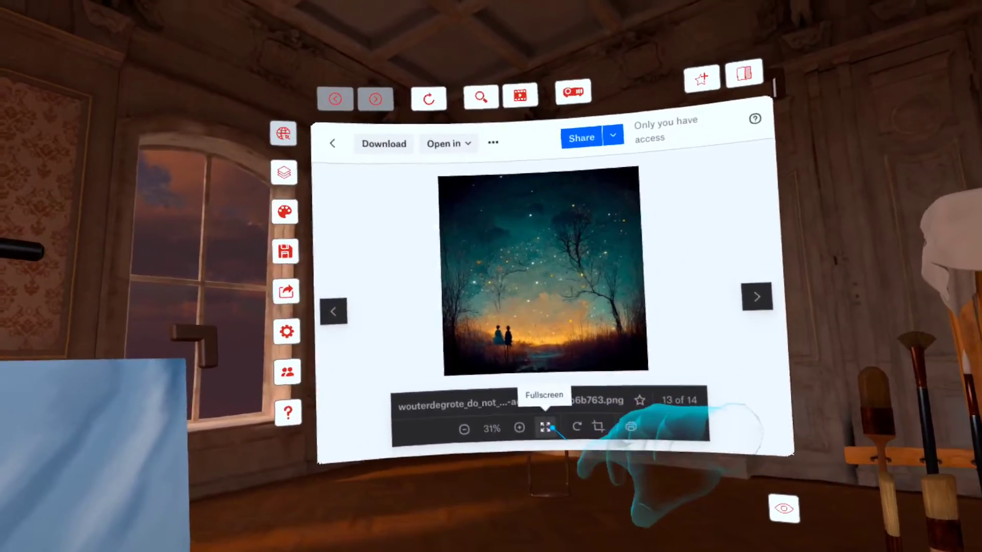
click(548, 428)
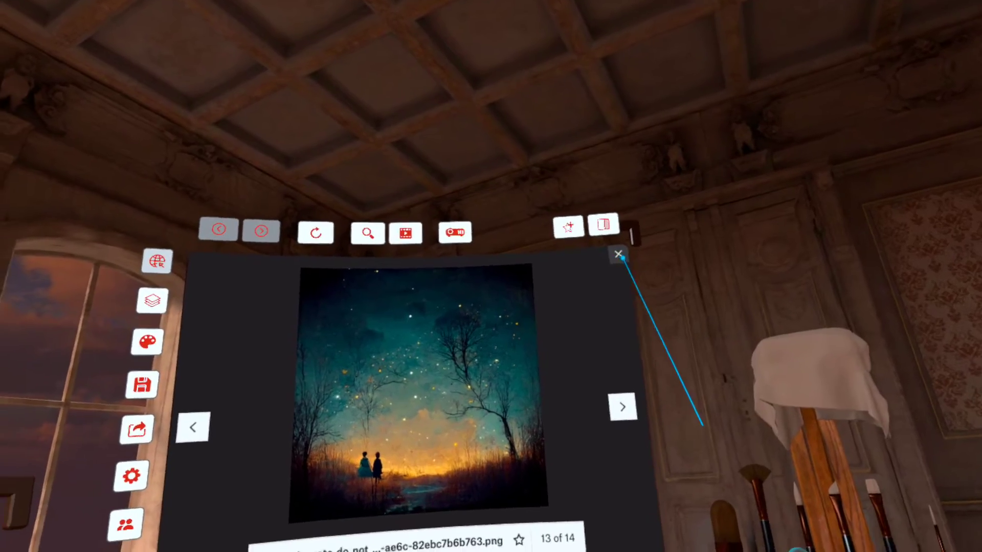
click(618, 254)
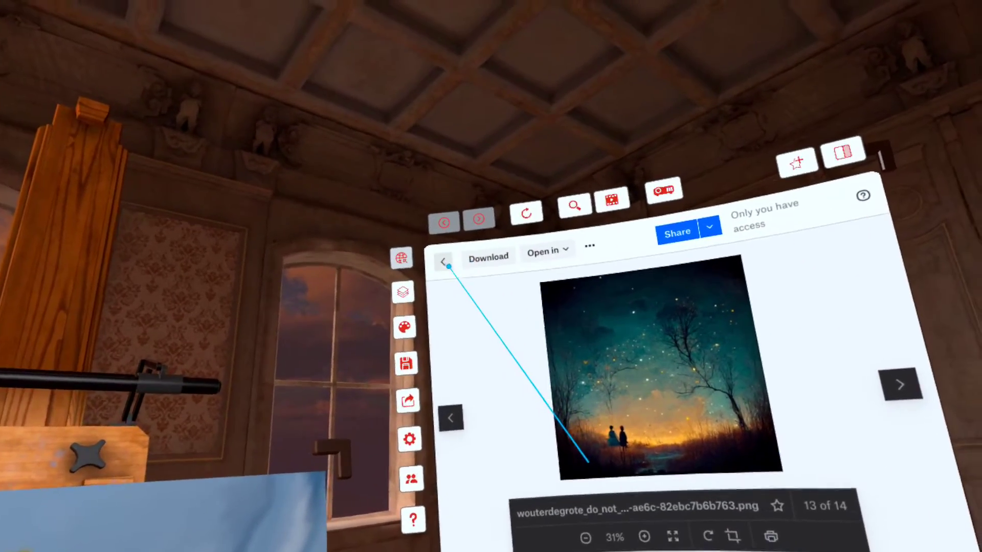
click(448, 266)
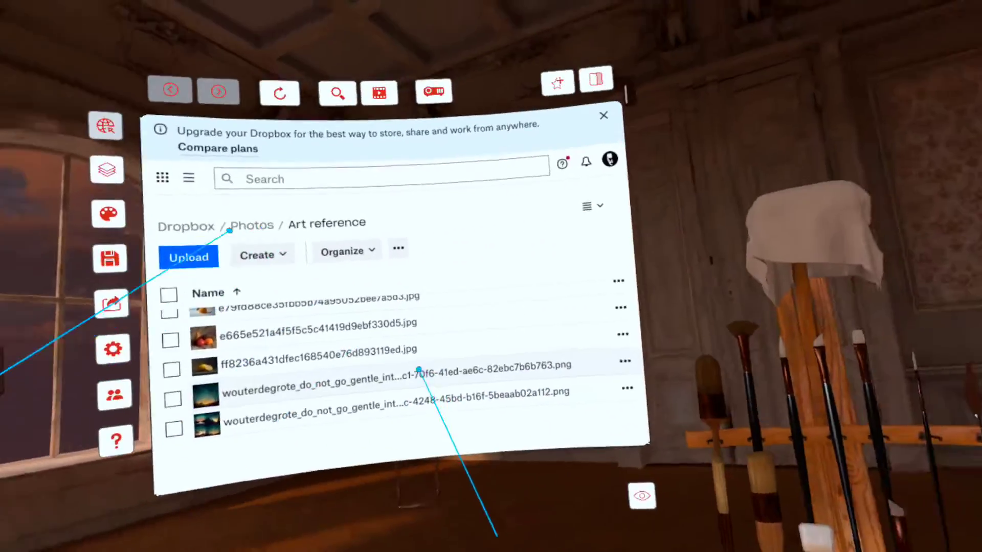
Select and open the cherry photo 1f320e034797662c86aa89e24103c4fe.jpg, then view it fullscreen.
scroll(418, 369, up, 5)
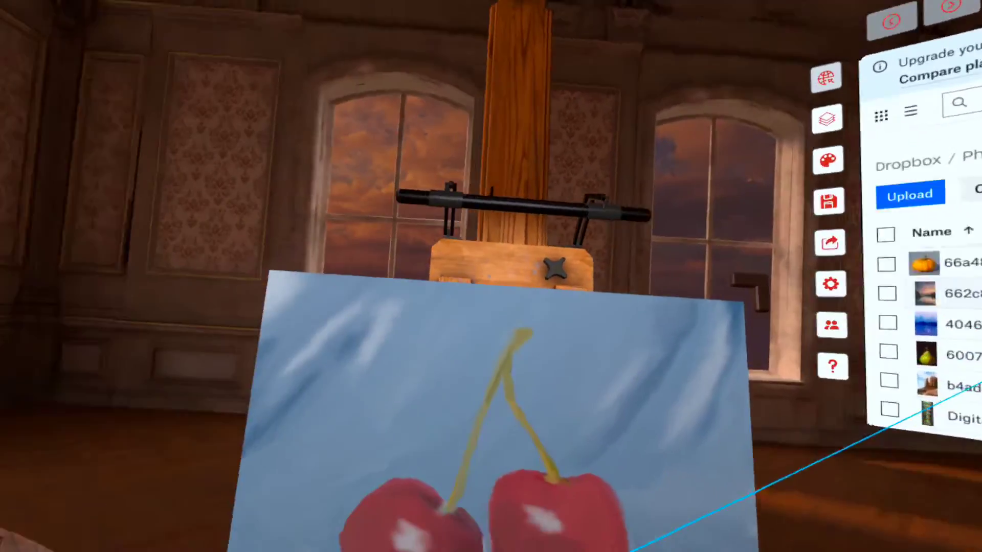
scroll(644, 441, up, 3)
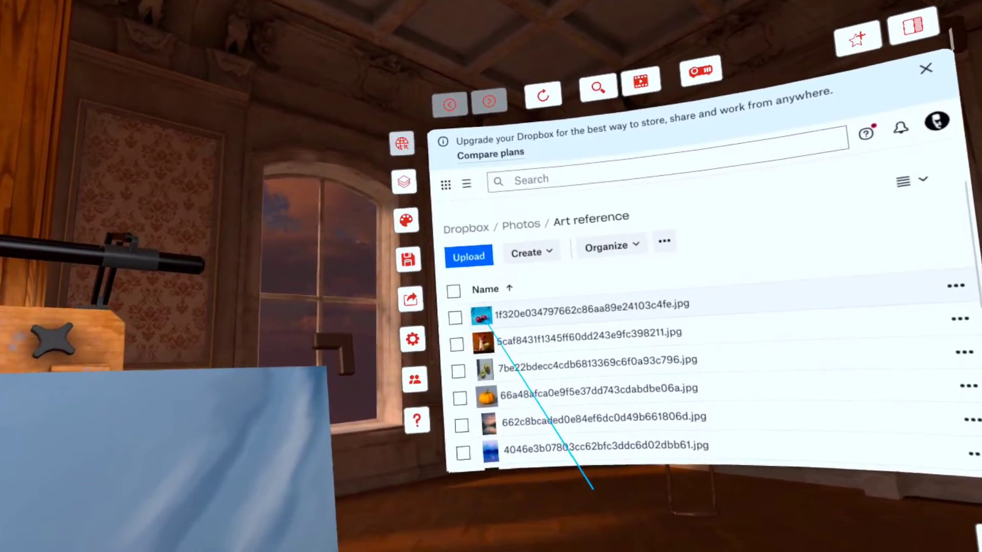
click(489, 329)
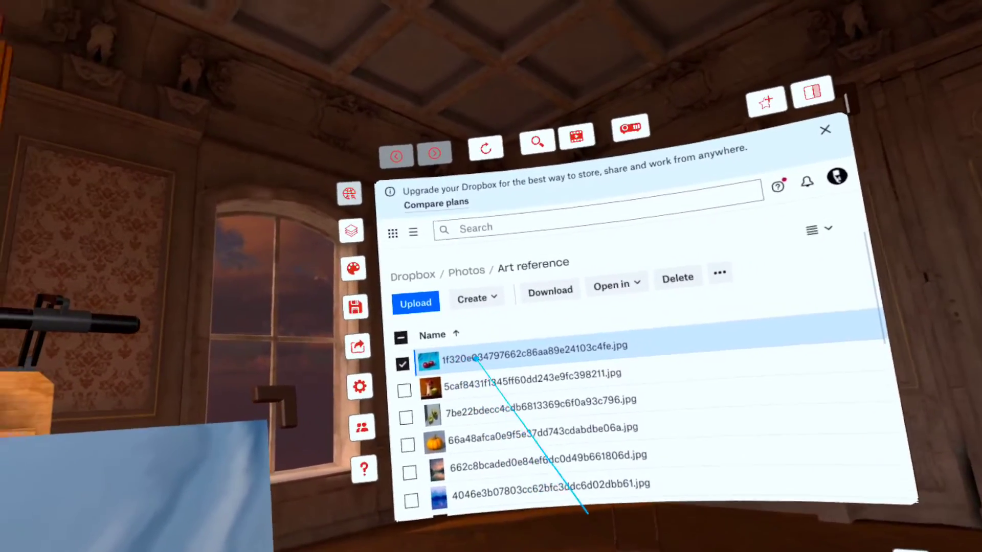
click(489, 356)
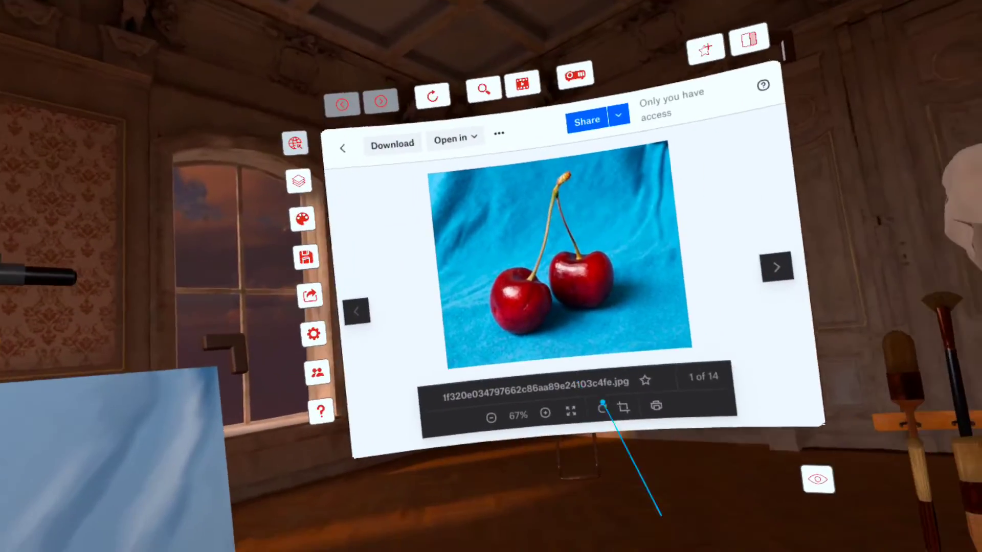
click(571, 410)
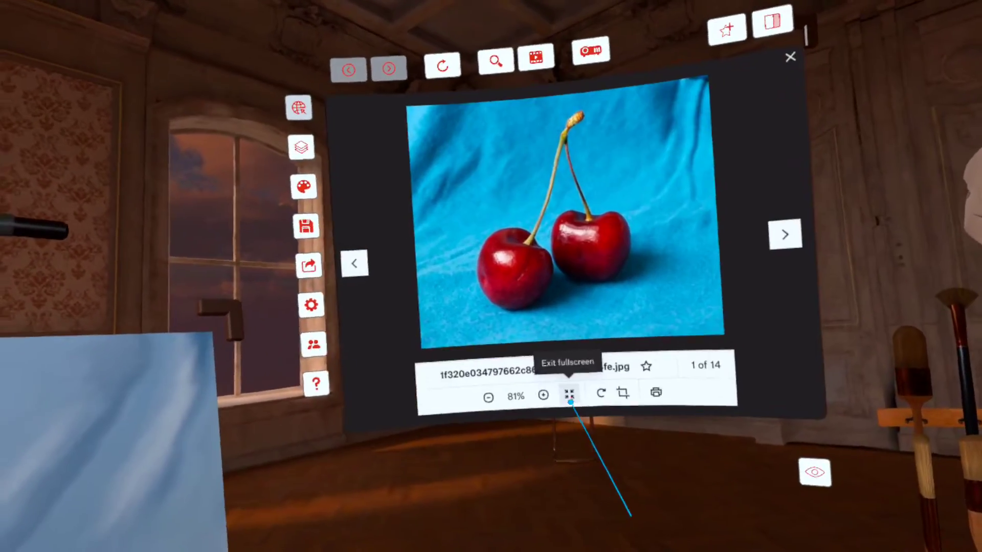